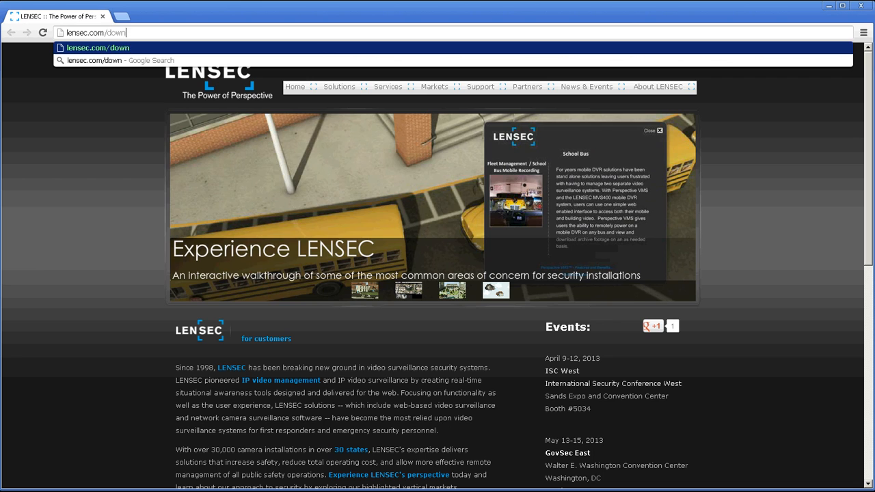
# Go to lensec.com/download to reach the LENSEC FTP index of LVMS and PVMS folders
pyautogui.press('Return')
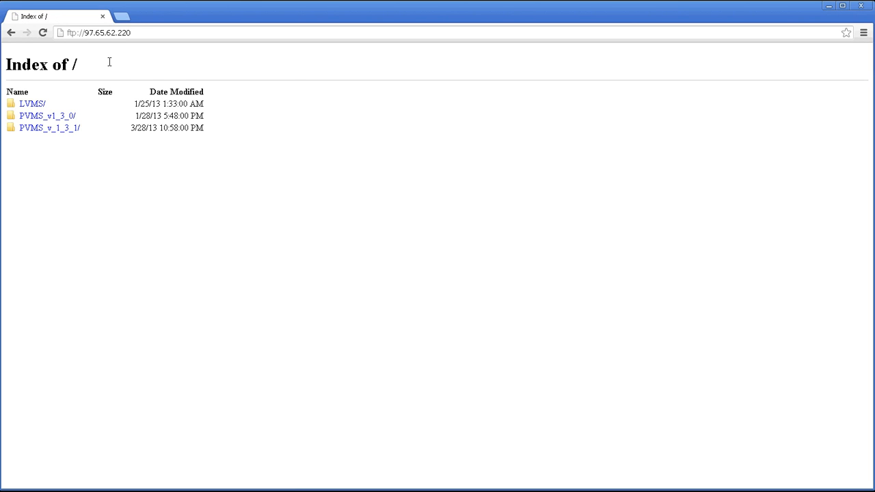
# Download IS_Perspective_VMS_Suite_v1.3.1.exe from the PVMS_v_1_3_1 folder
pyautogui.click(68, 129)
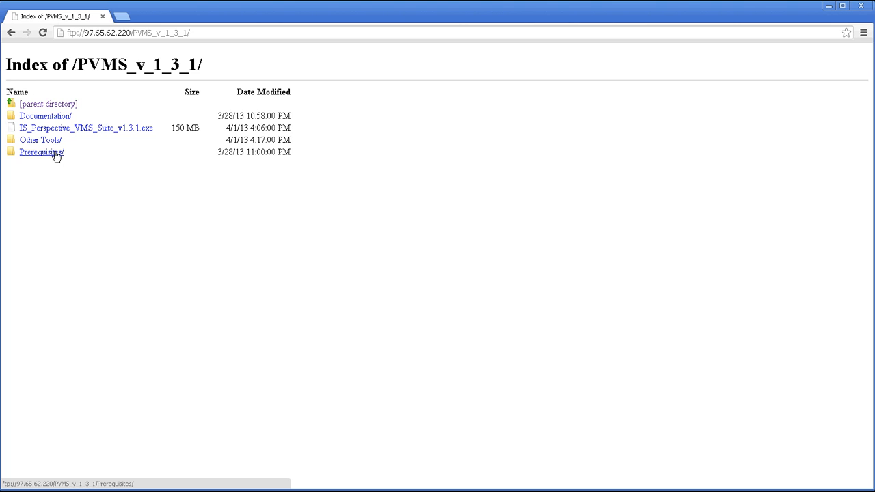
pyautogui.click(103, 130)
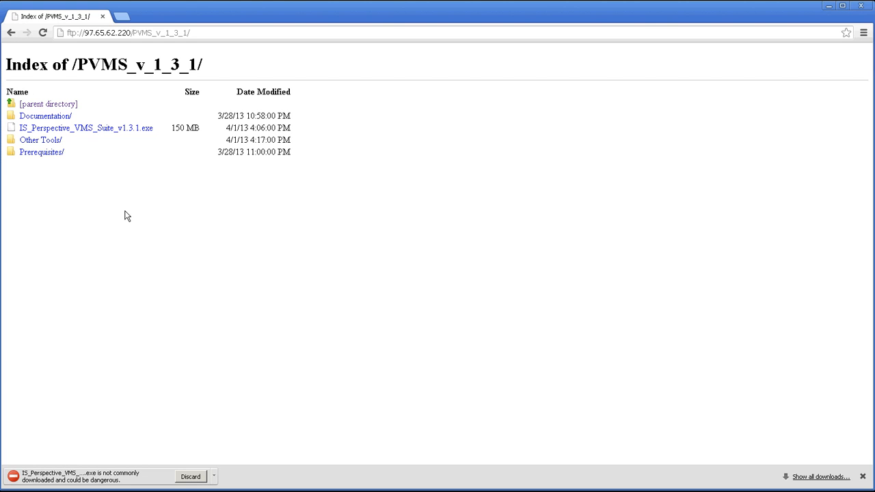
# Keep the flagged IS_Perspective_VMS_Suite_v1.3.1.exe download, open it, and run it past the security warning
pyautogui.click(214, 478)
pyautogui.click(233, 490)
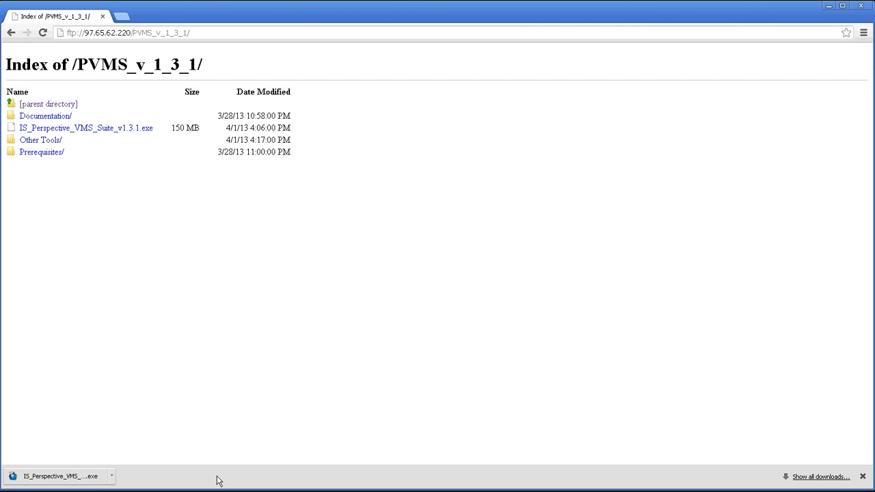
pyautogui.click(111, 477)
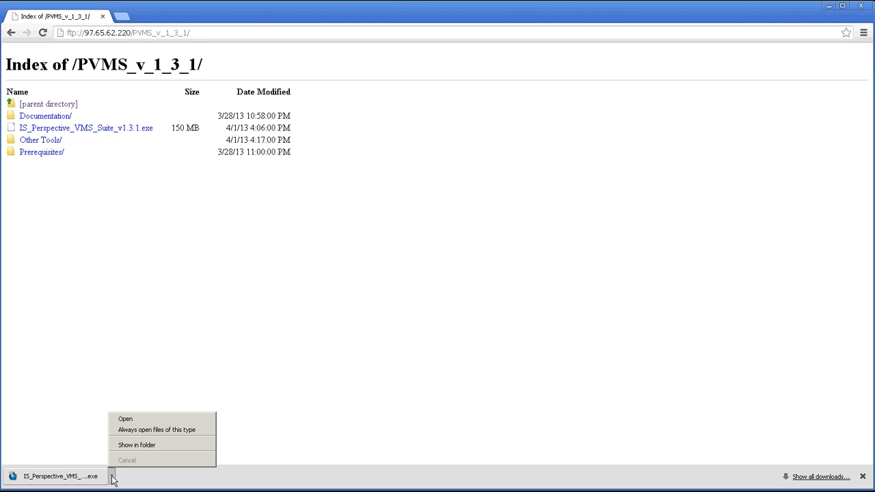
pyautogui.click(137, 419)
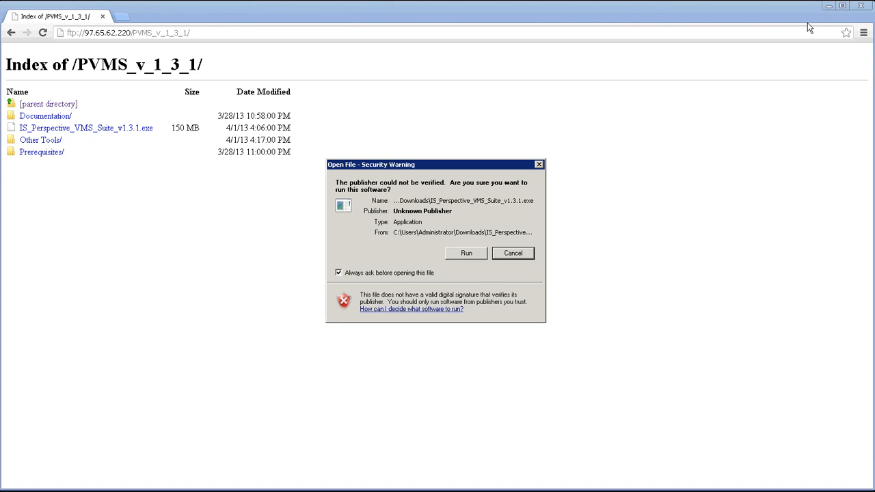
pyautogui.click(828, 8)
pyautogui.click(467, 254)
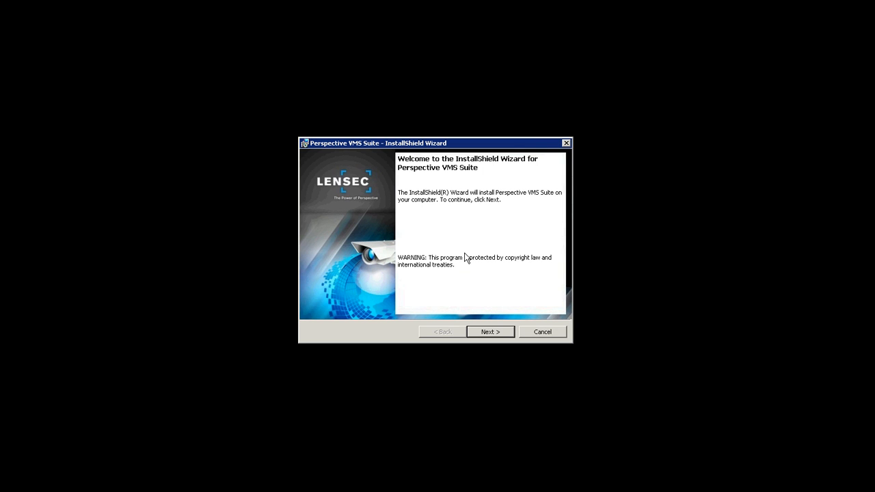
# Continue past the Perspective VMS Suite welcome page to the Destination Folder page
pyautogui.click(492, 332)
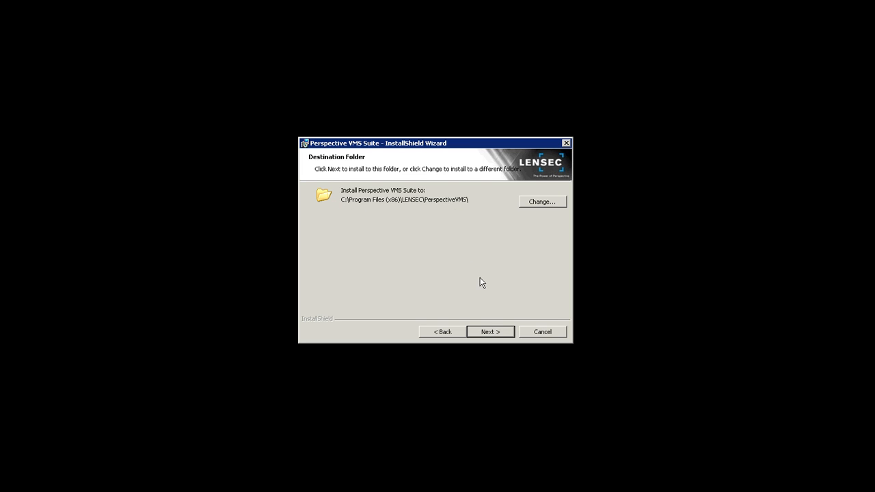
# Keep C:\Program Files (x86)\LENSEC\PerspectiveVMS\ as the install folder and choose the Custom setup type
pyautogui.click(490, 332)
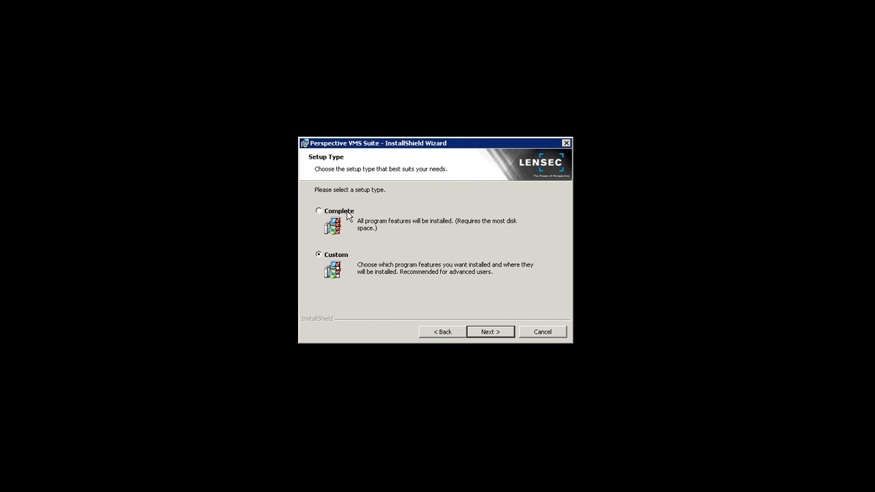
pyautogui.click(487, 335)
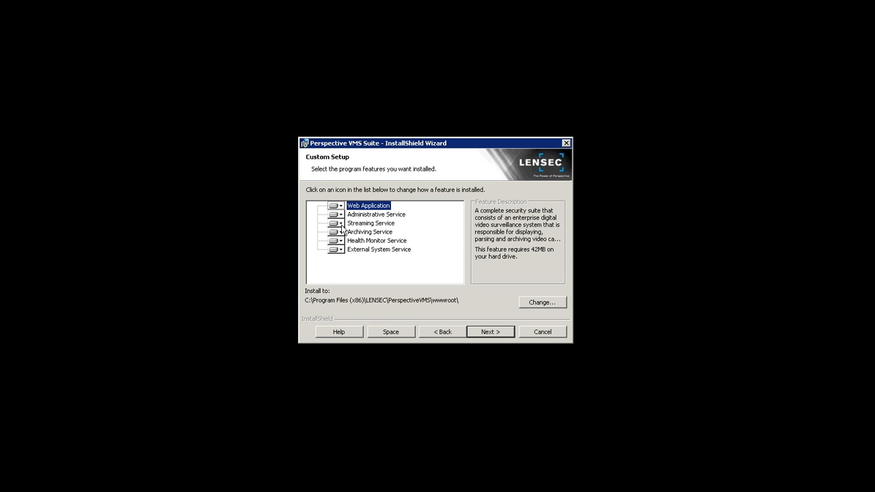
# Inspect Web Application and the five services, leaving all set to install, then continue
pyautogui.click(340, 224)
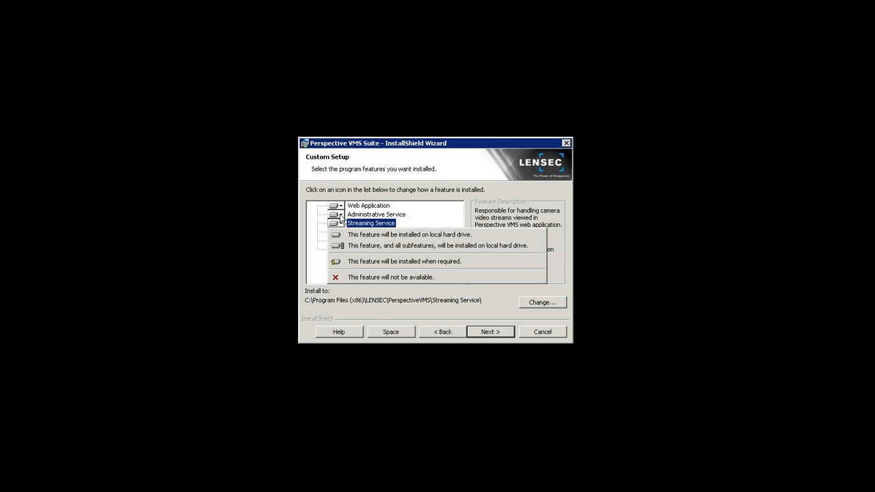
pyautogui.click(340, 216)
pyautogui.click(340, 214)
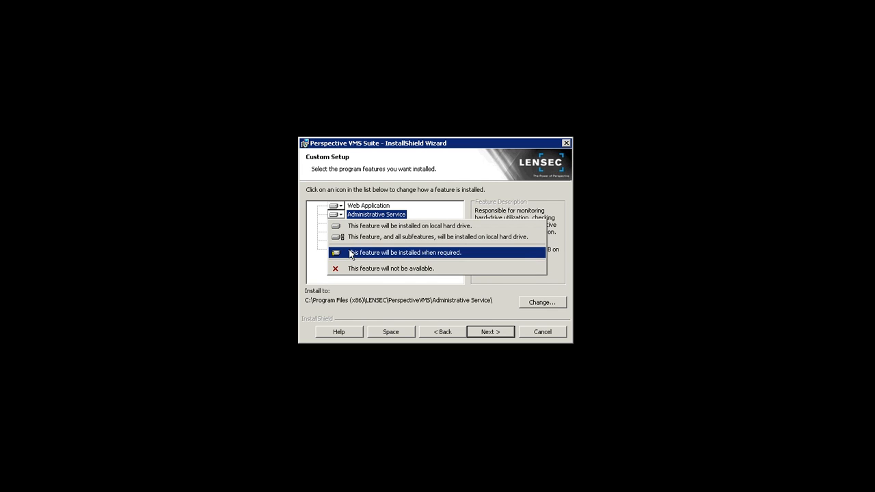
pyautogui.click(381, 195)
pyautogui.click(378, 206)
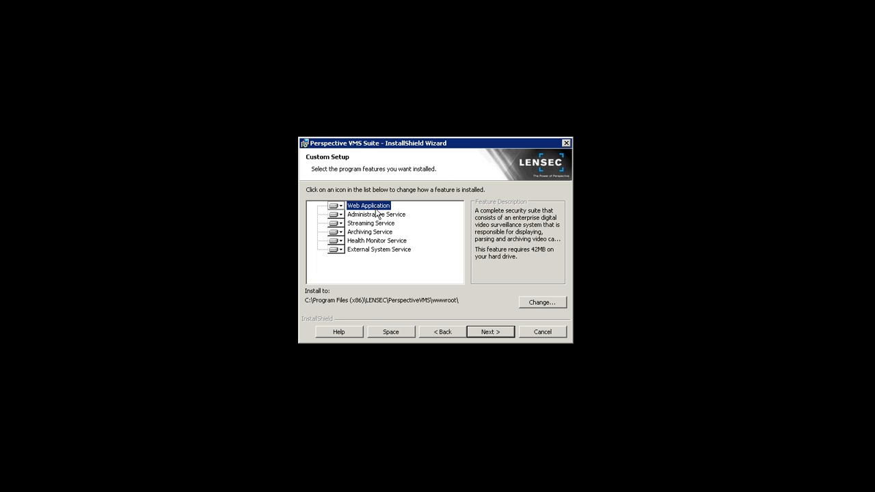
pyautogui.click(378, 214)
pyautogui.click(381, 224)
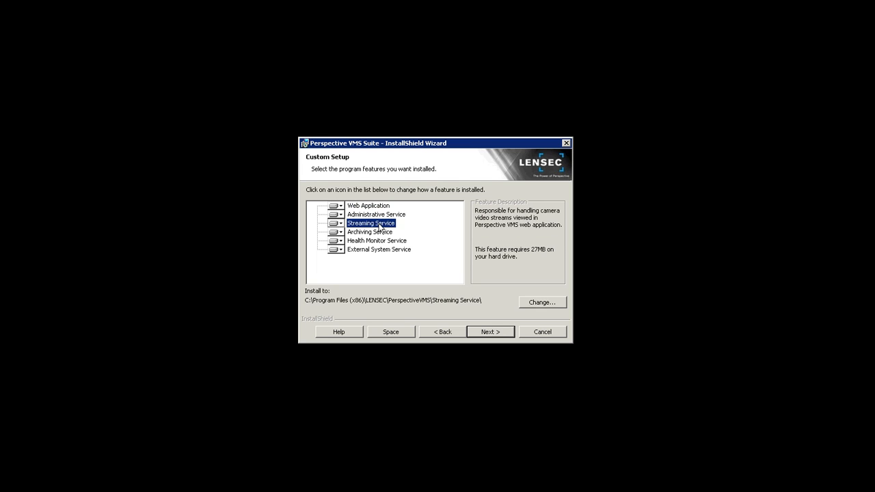
pyautogui.click(381, 232)
pyautogui.click(384, 240)
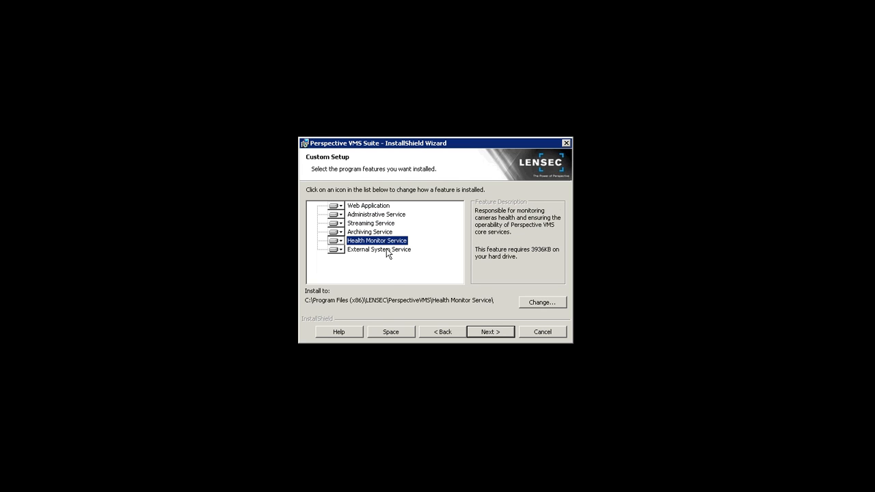
pyautogui.click(386, 250)
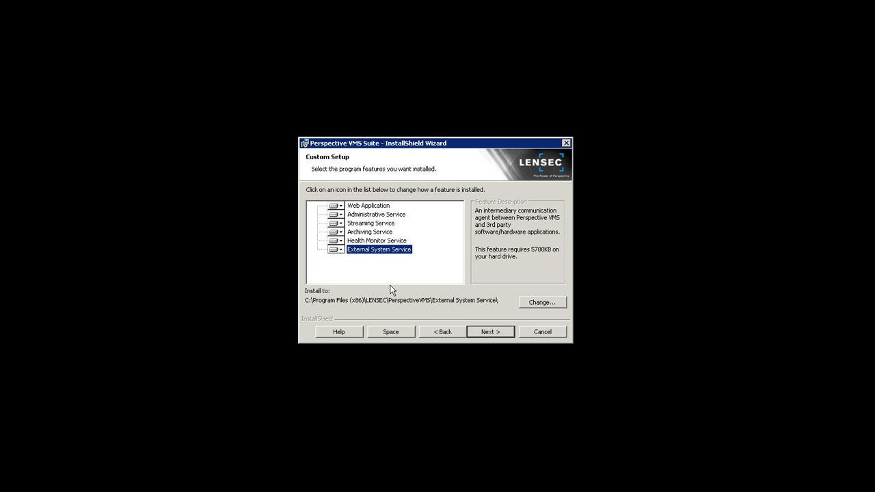
pyautogui.click(388, 242)
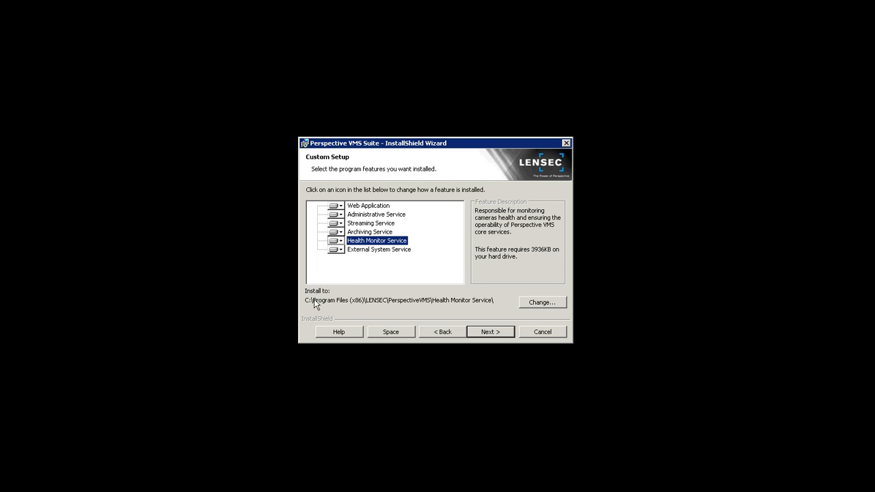
pyautogui.click(484, 335)
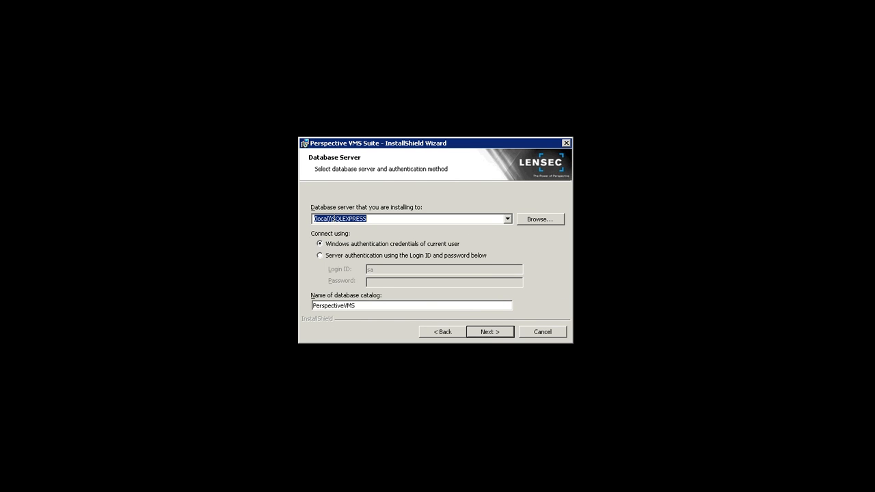
# Use (local)\LENSECSQLEXPRESS with server authentication and password, keep catalog PerspectiveVMS, and accept the database-creation notice
pyautogui.click(332, 218)
pyautogui.write('LENSEC')
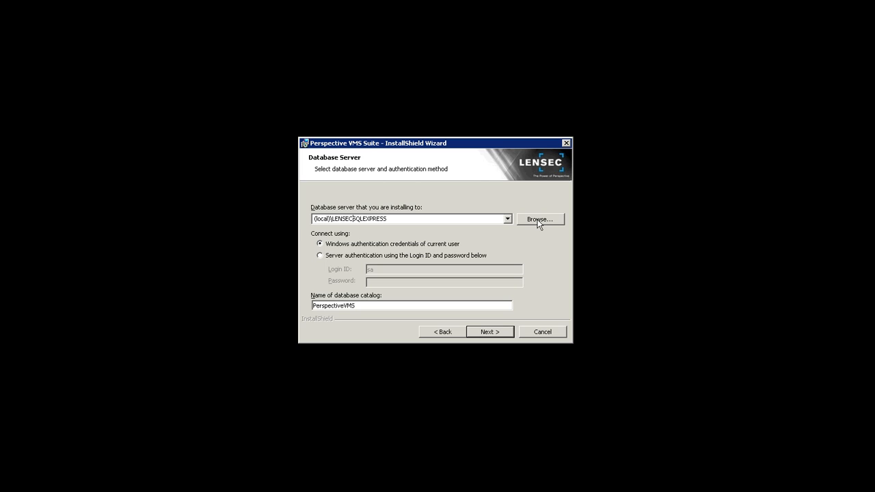
pyautogui.click(321, 255)
pyautogui.click(376, 281)
pyautogui.write('••')
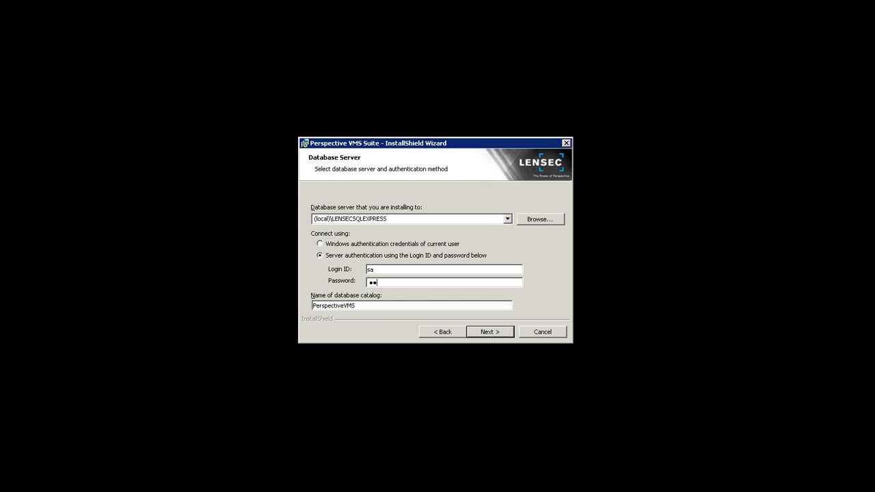
pyautogui.write('••••••')
pyautogui.click(359, 306)
pyautogui.click(490, 332)
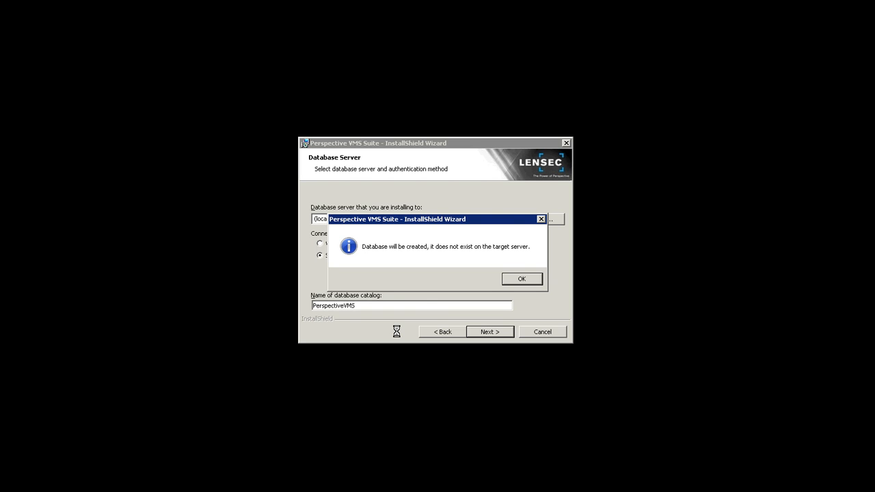
pyautogui.click(524, 278)
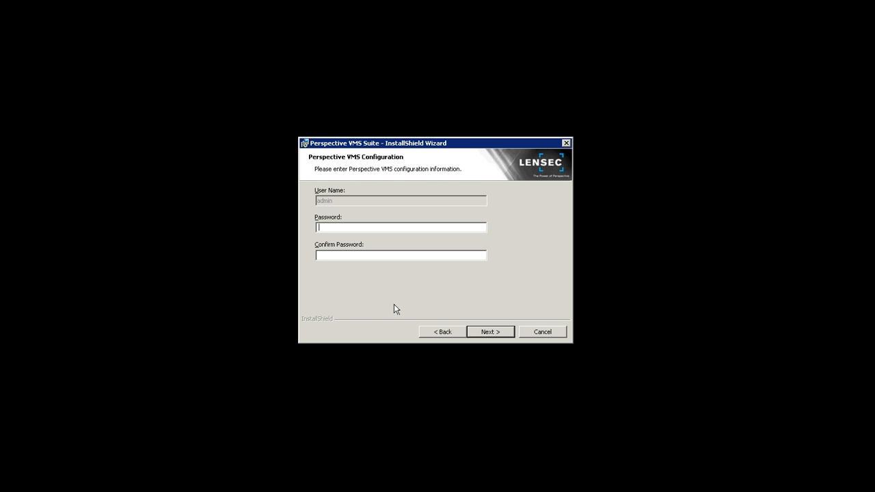
# Enter and confirm the password for the admin user, then continue to Ready to Install
pyautogui.write('admin1234')
pyautogui.press('Tab')
pyautogui.write('admin1234')
pyautogui.click(487, 332)
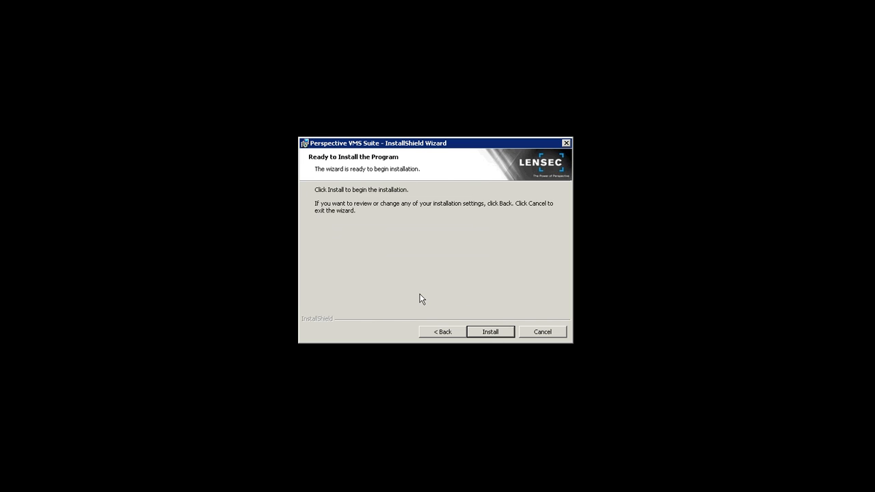
# Install Perspective VMS Suite and wait for the InstallShield Wizard Completed page
pyautogui.click(490, 333)
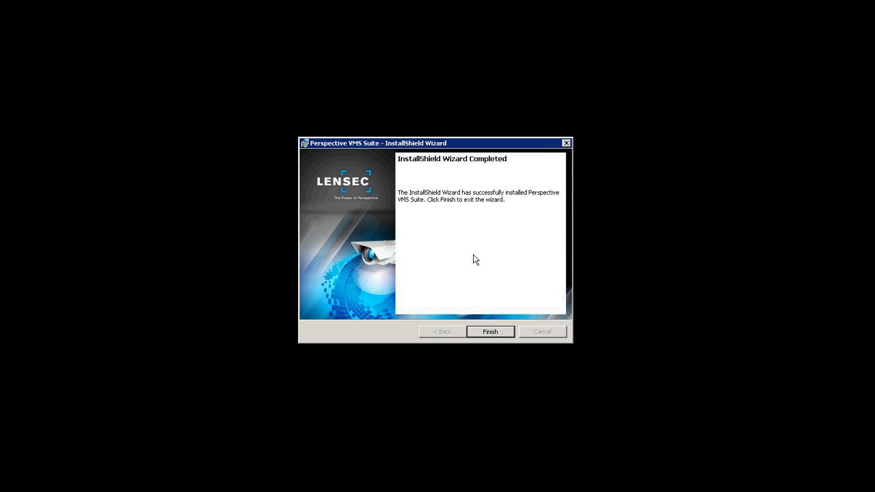
# Finish and close the InstallShield Wizard, returning to the PVMS_v_1_3_1 listing
pyautogui.click(490, 333)
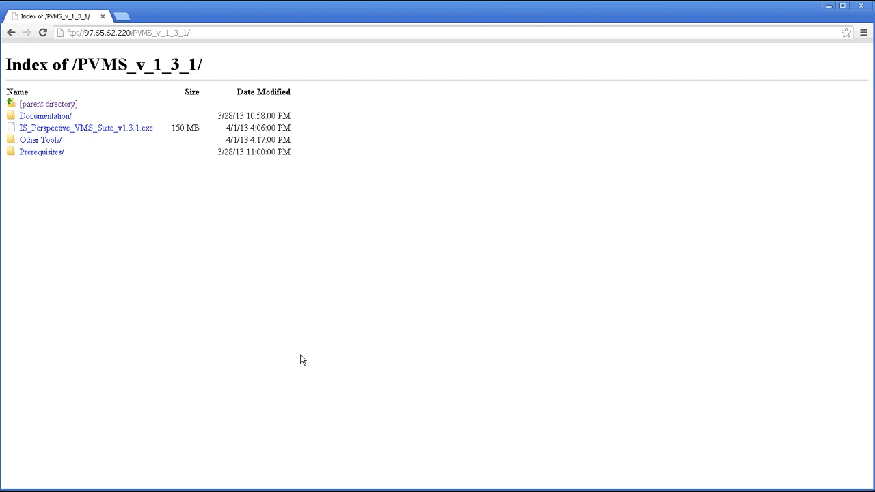
# Download LENSEC_License_Code_Gen_Setup.exe from the Other Tools folder, keeping it despite the warning
pyautogui.click(46, 146)
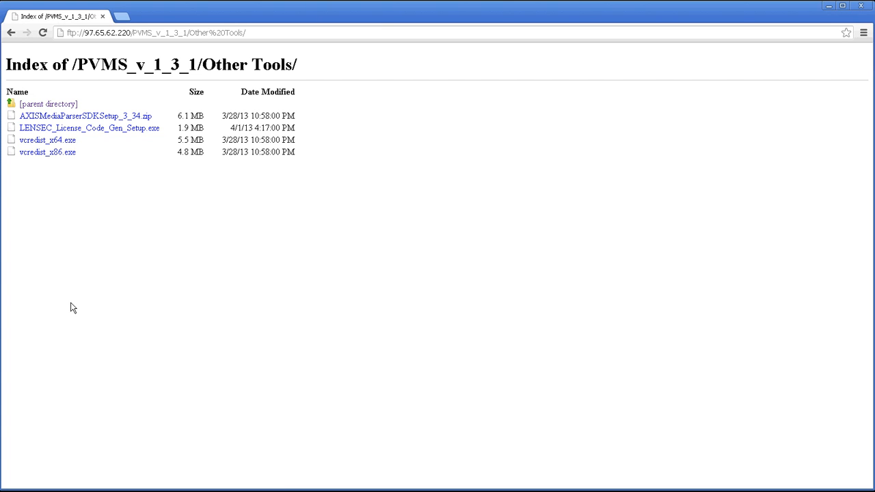
pyautogui.click(98, 134)
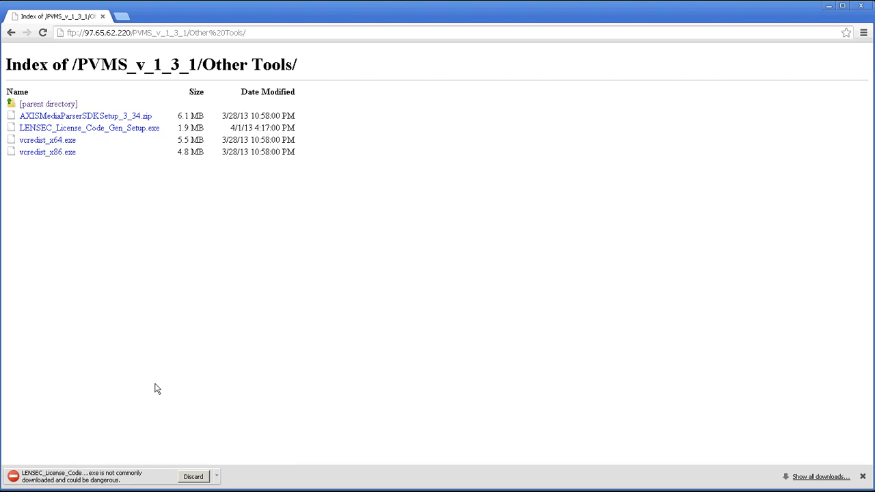
pyautogui.click(216, 476)
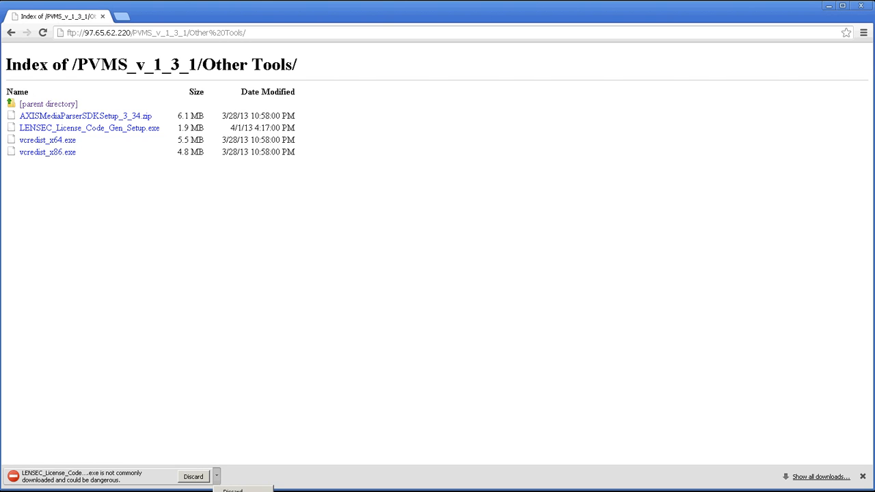
pyautogui.click(229, 491)
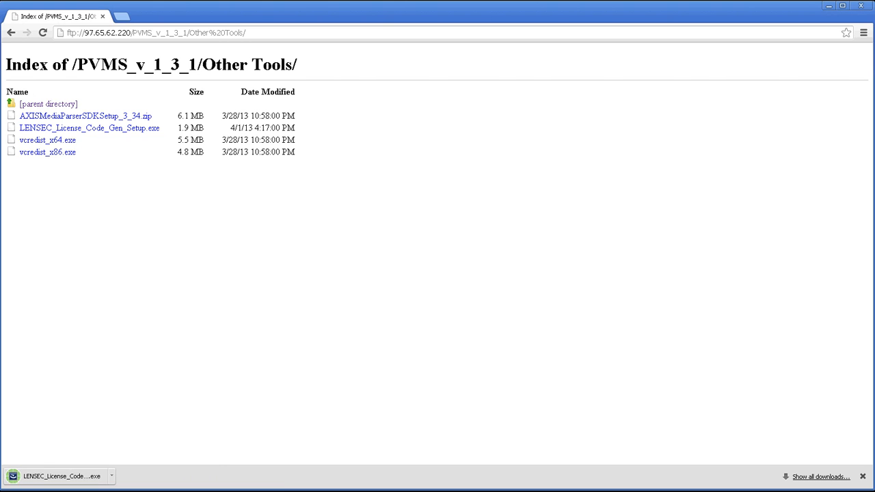
# Launch the downloaded installer and minimize Chrome
pyautogui.click(112, 478)
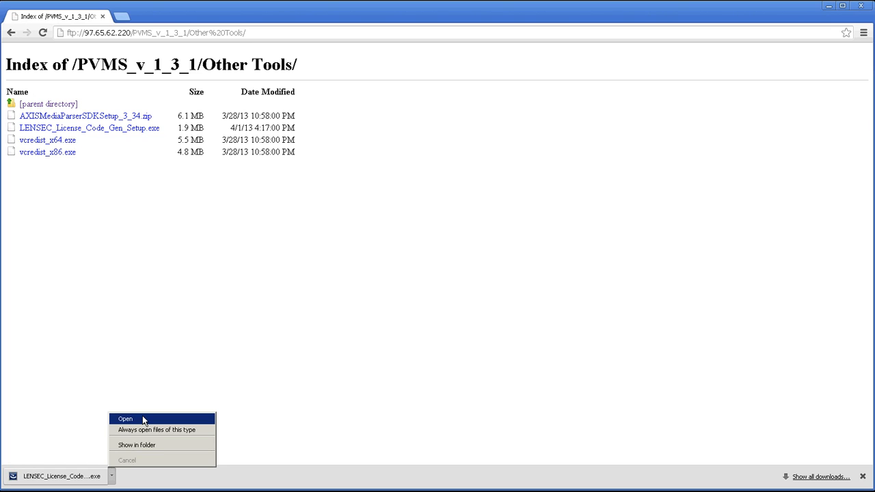
pyautogui.click(143, 420)
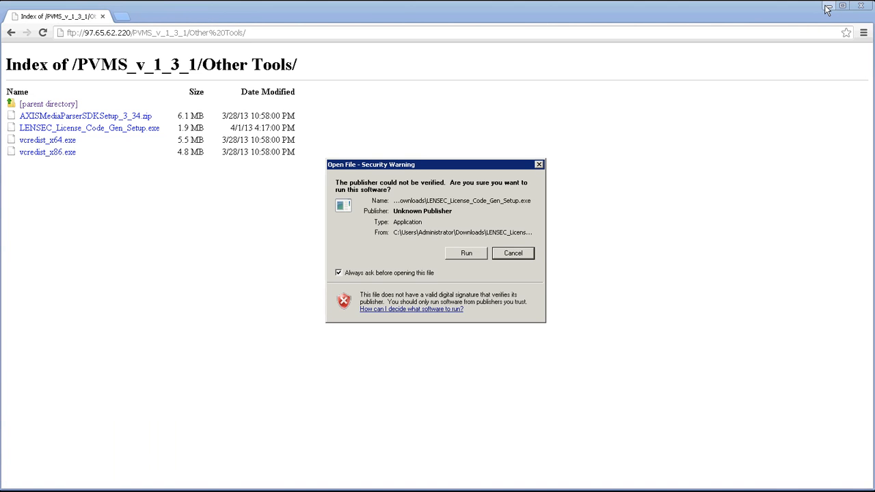
pyautogui.click(828, 6)
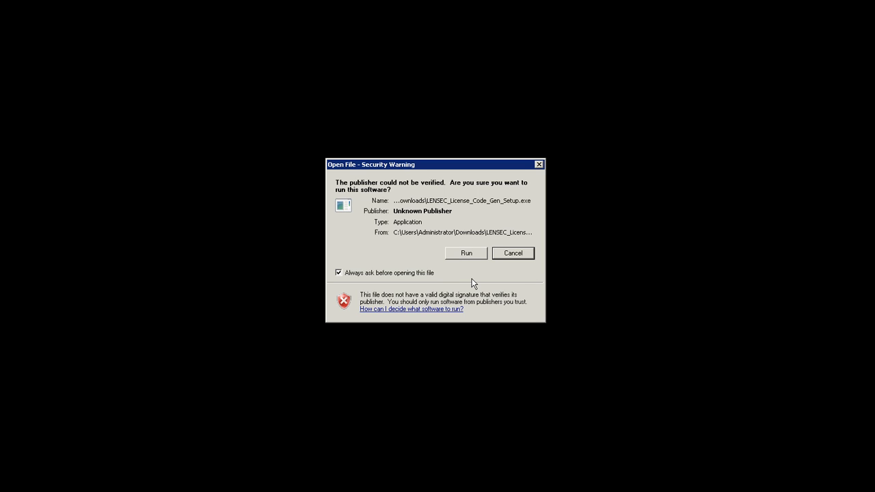
# Install the Server Code Generator with organization LENSEC in the default folder, then launch it
pyautogui.click(466, 253)
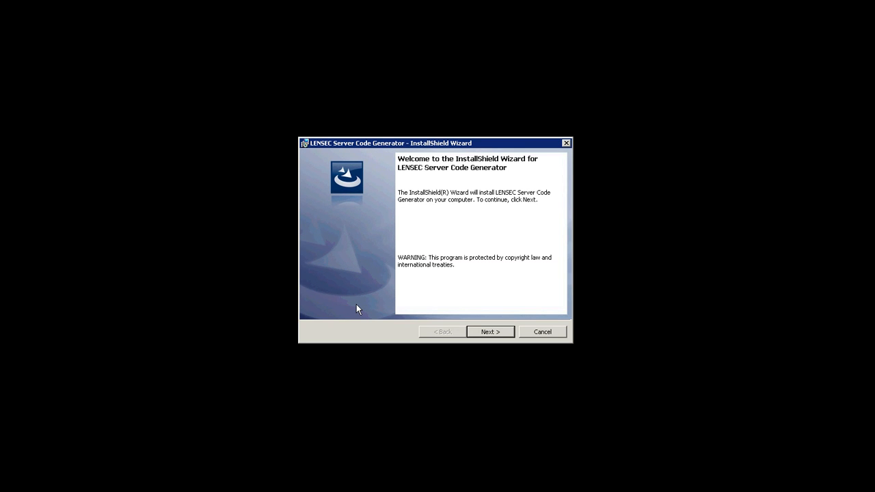
pyautogui.click(486, 333)
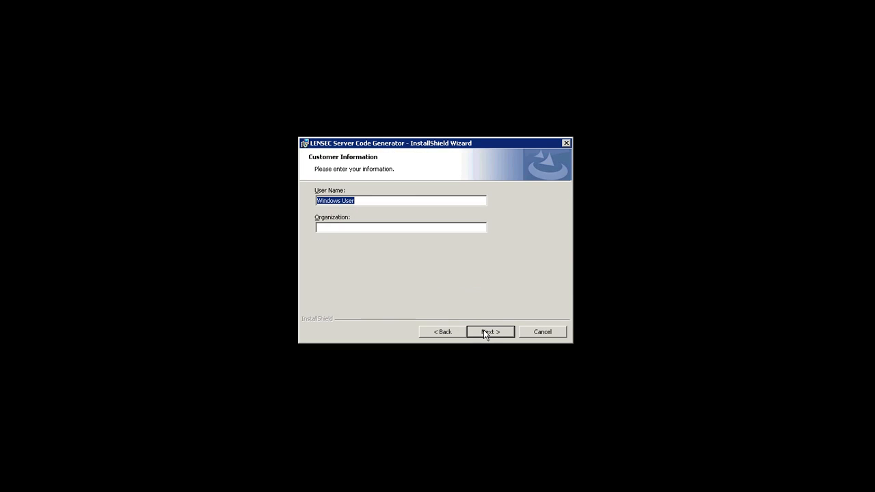
pyautogui.click(360, 227)
pyautogui.write('LENSEC')
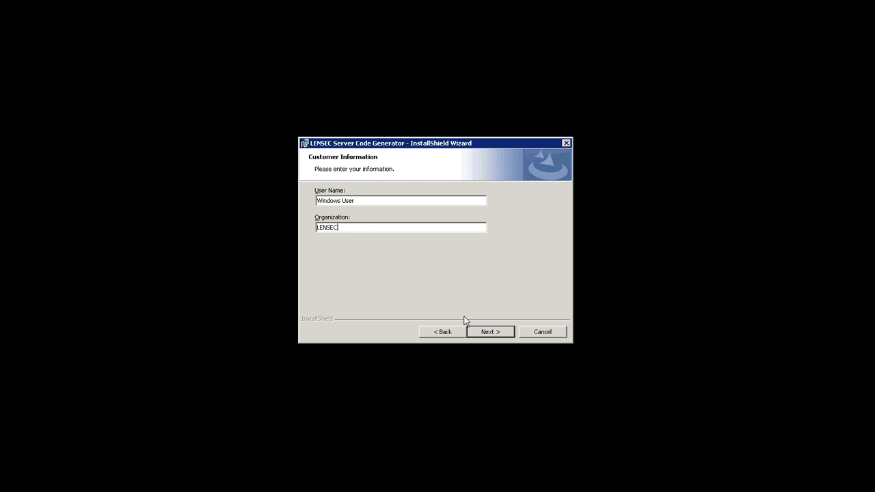
pyautogui.click(484, 331)
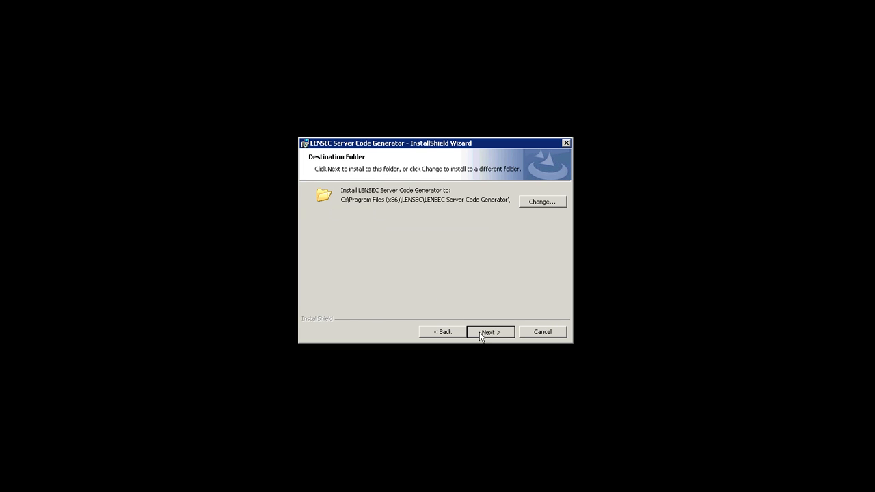
pyautogui.click(480, 335)
pyautogui.click(481, 333)
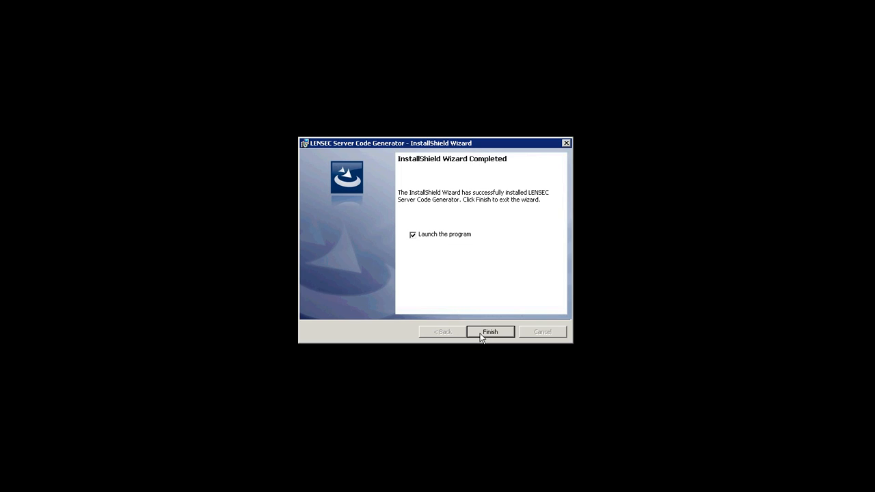
pyautogui.click(481, 335)
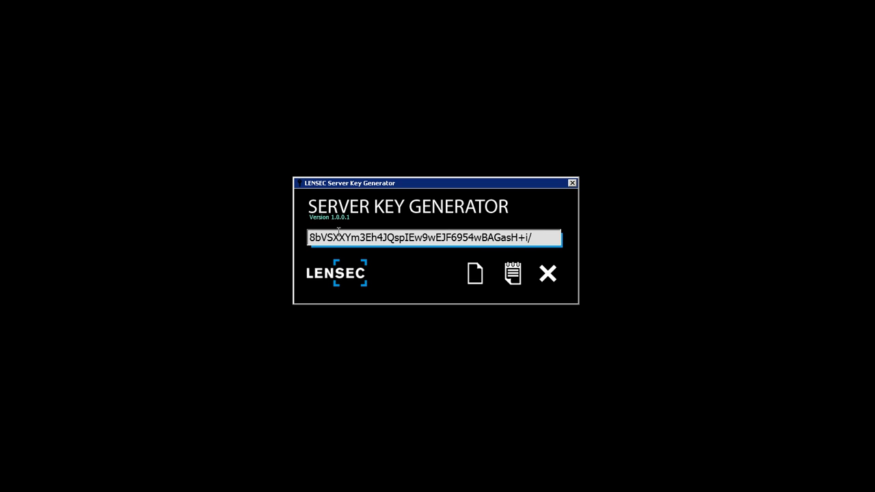
# Copy the generated server code from the Server Key Generator window
pyautogui.click(513, 281)
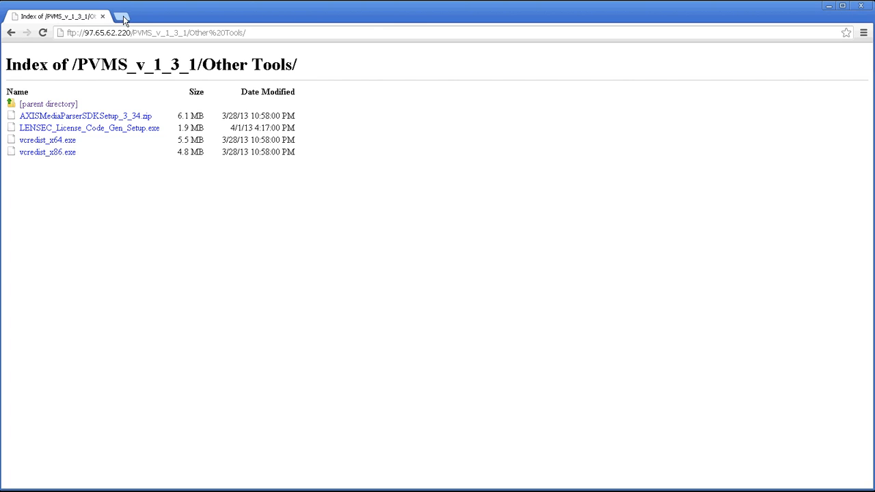
# Load lensec.com/licensekey.html in a new browser tab
pyautogui.click(123, 18)
pyautogui.write('lensec.com')
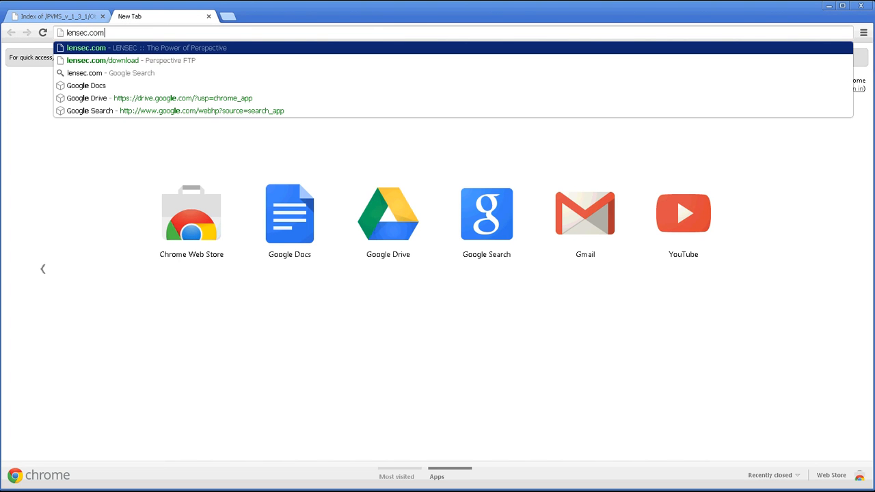
pyautogui.write('/licens')
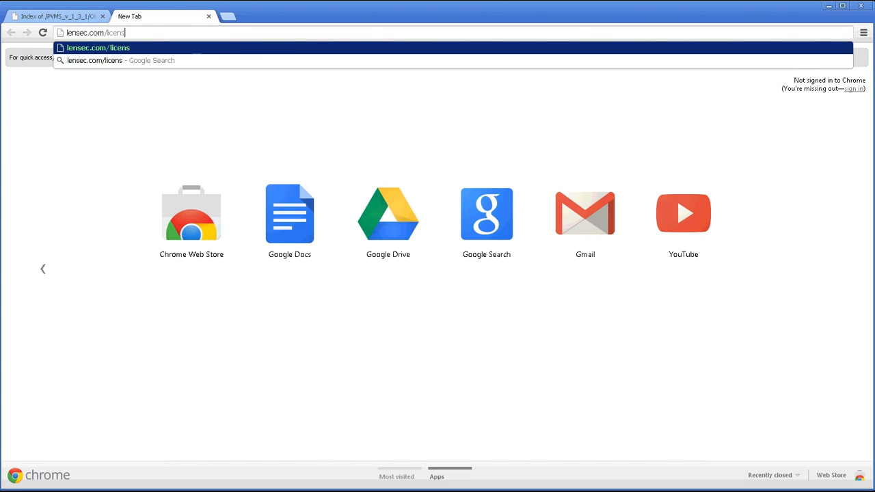
pyautogui.write('eke')
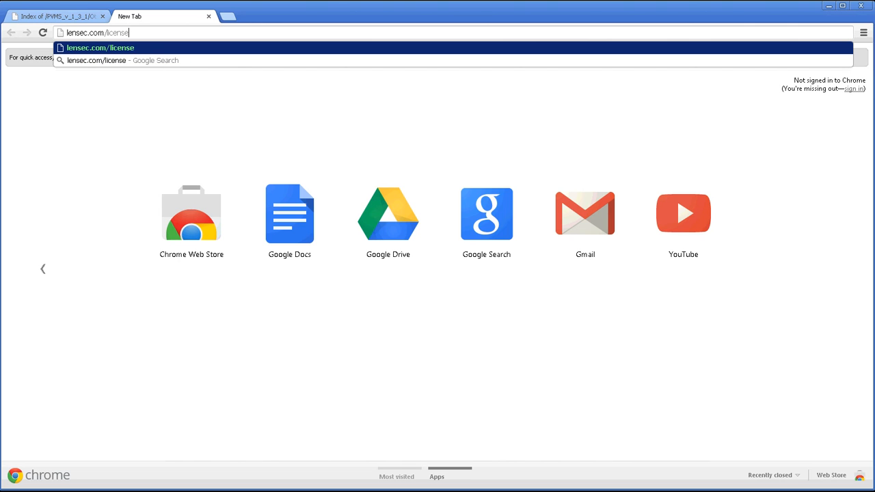
pyautogui.write('y.html')
pyautogui.press('Return')
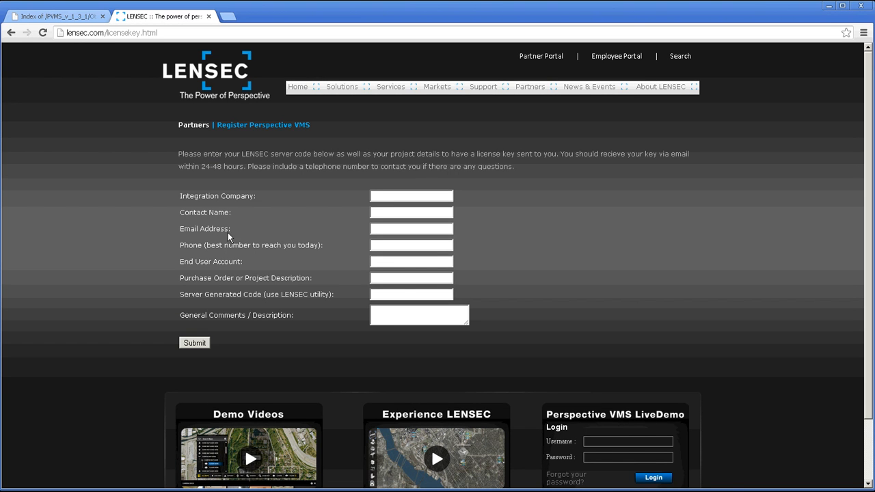
# Enter company Acme Integrator, then the contact's name, e-mail address and phone number
pyautogui.click(385, 196)
pyautogui.write('Acme Integrator')
pyautogui.press('Tab')
pyautogui.write('Joe Smith')
pyautogui.press('Tab')
pyautogui.write('j')
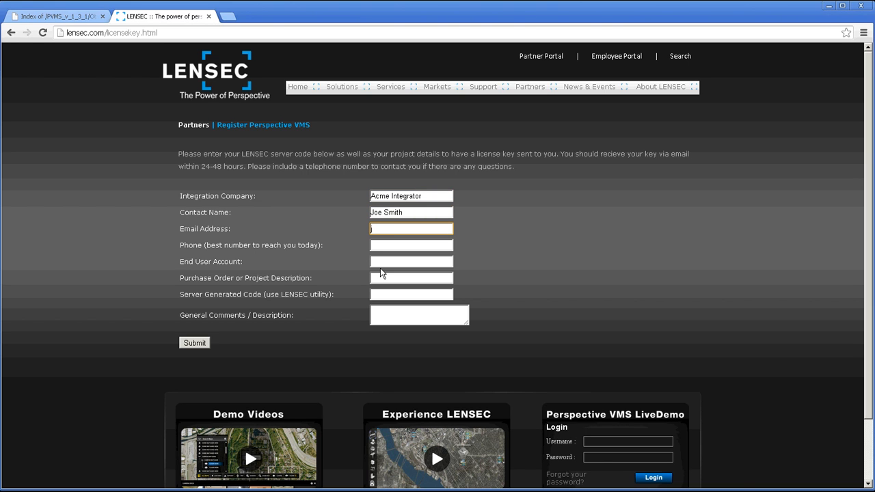
pyautogui.write('smith@acme.com')
pyautogui.press('Tab')
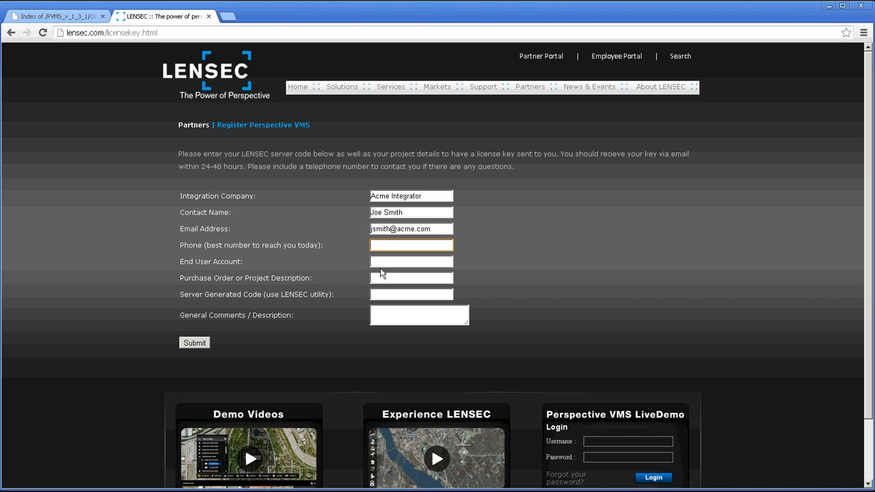
pyautogui.write('2025551212')
# Fill in the end user account and project fields, paste the server code, and comment 'I need this processed ASAP'
pyautogui.press('Tab')
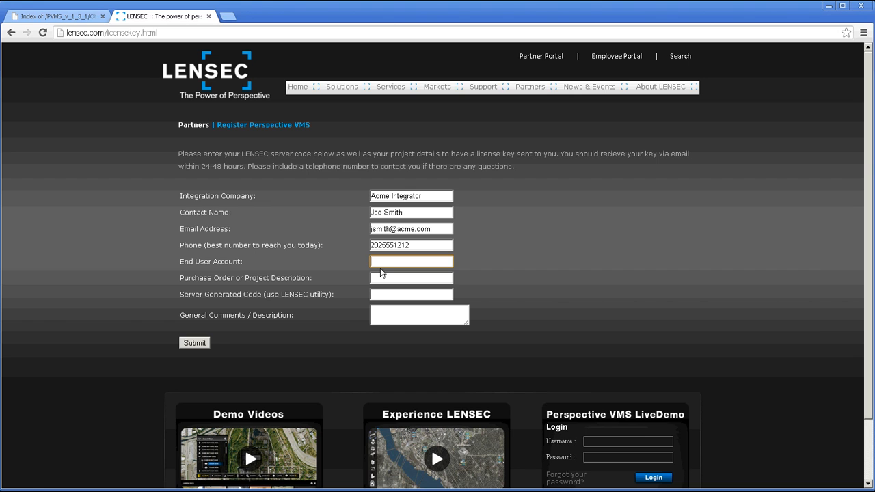
pyautogui.write("Smith's Offices")
pyautogui.press('Tab')
pyautogui.write('Office Building #1')
pyautogui.click(392, 296)
pyautogui.hotkey('ctrl', 'v')
pyautogui.click(403, 313)
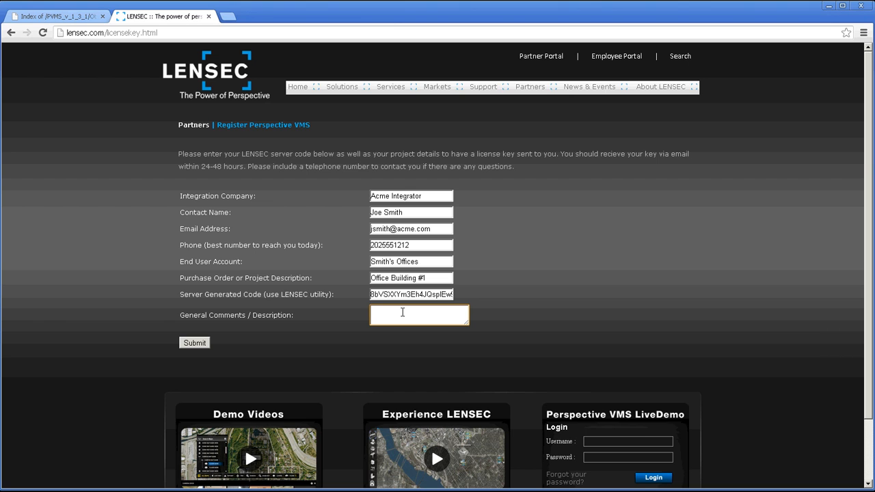
pyautogui.write('I need this processed ASAP')
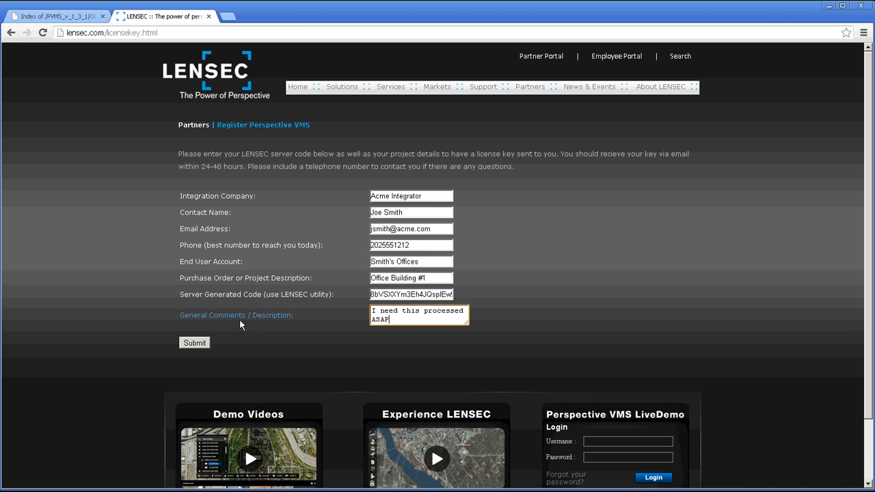
# Submit the license request, close the Server Key Generator, and return to the LENSEC site
pyautogui.click(199, 346)
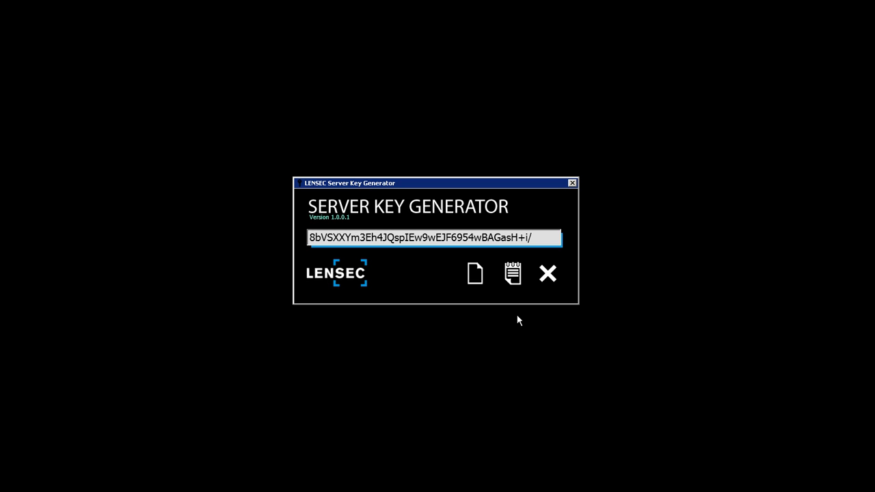
pyautogui.click(572, 183)
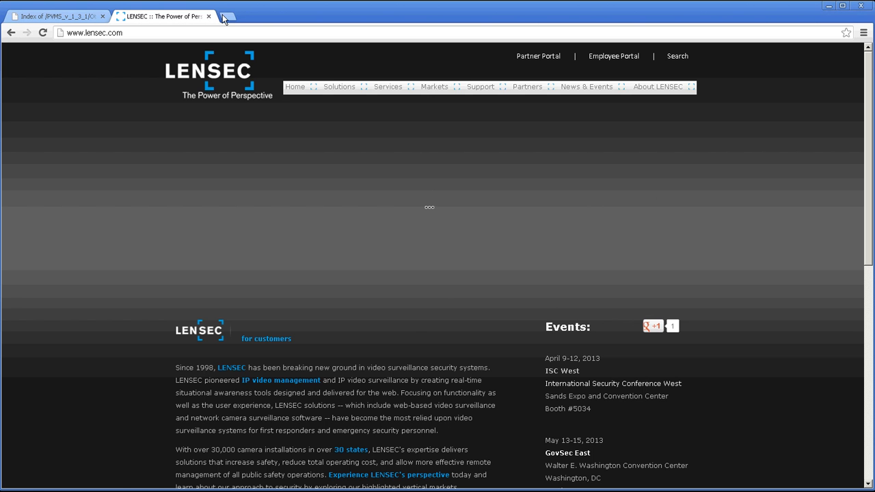
pyautogui.click(227, 17)
# Load localhost/perspectivevms to reach the license key prompt
pyautogui.write('loca')
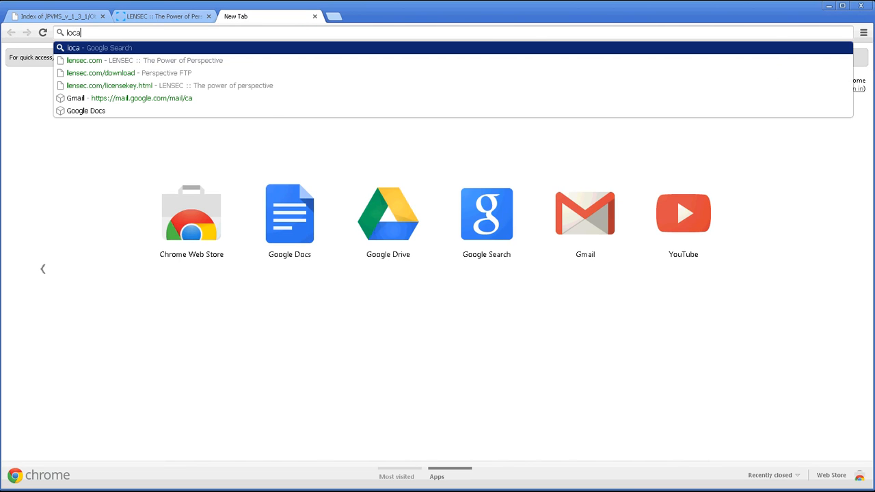
pyautogui.write('lhost/perspectivevm')
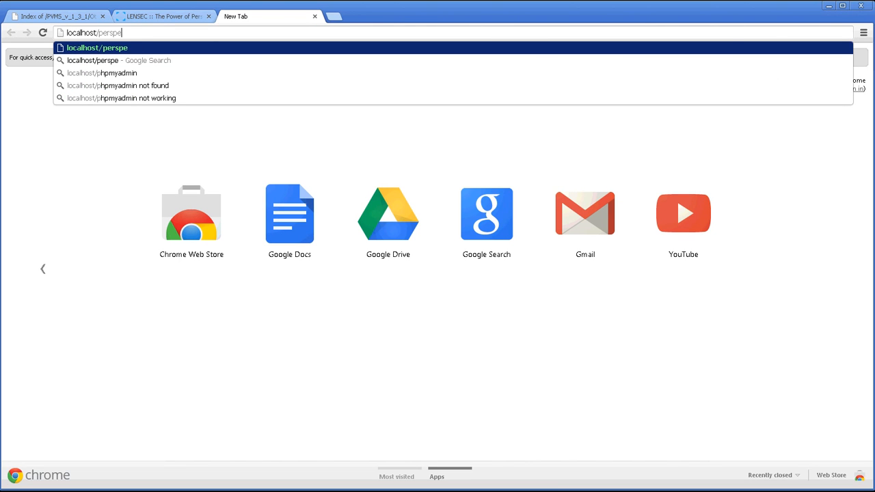
pyautogui.write('s')
pyautogui.press('Return')
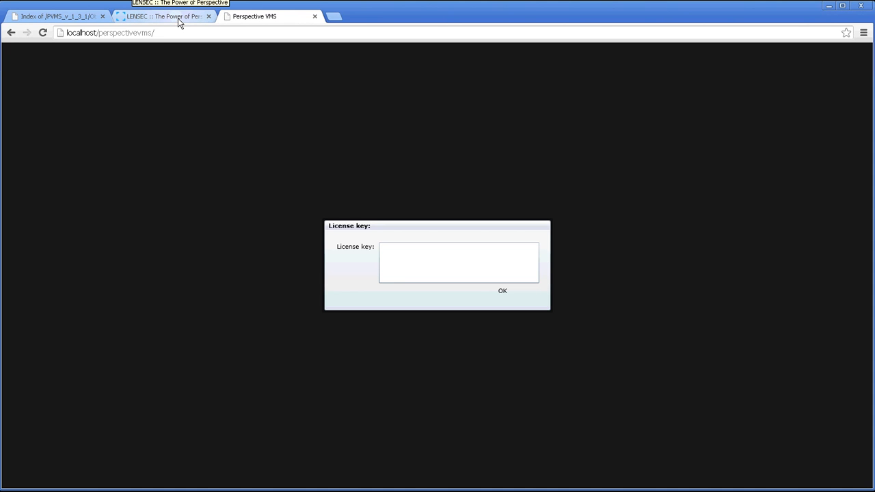
# Paste the generated license key into the License key box and confirm it with OK
pyautogui.click(395, 253)
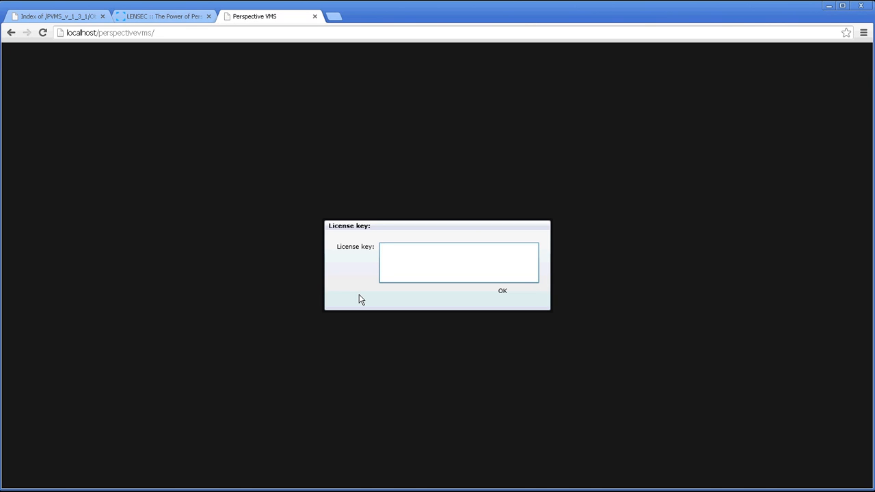
pyautogui.hotkey('ctrl', 'v')
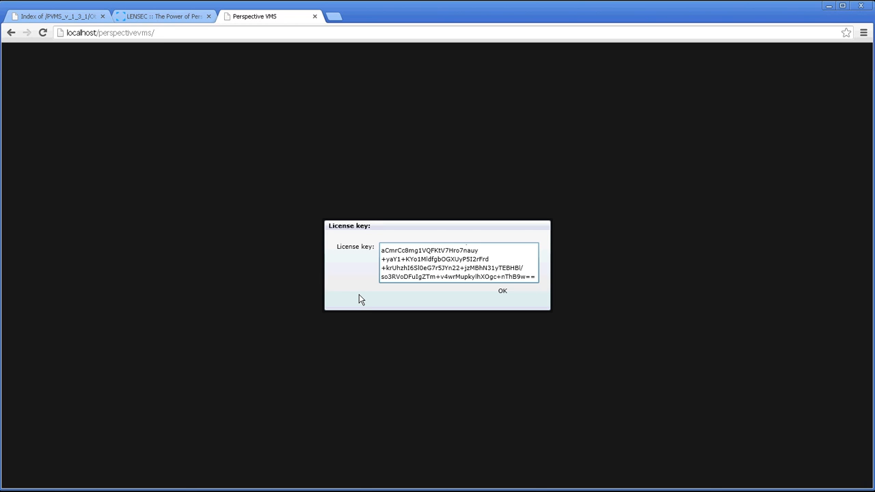
pyautogui.click(504, 294)
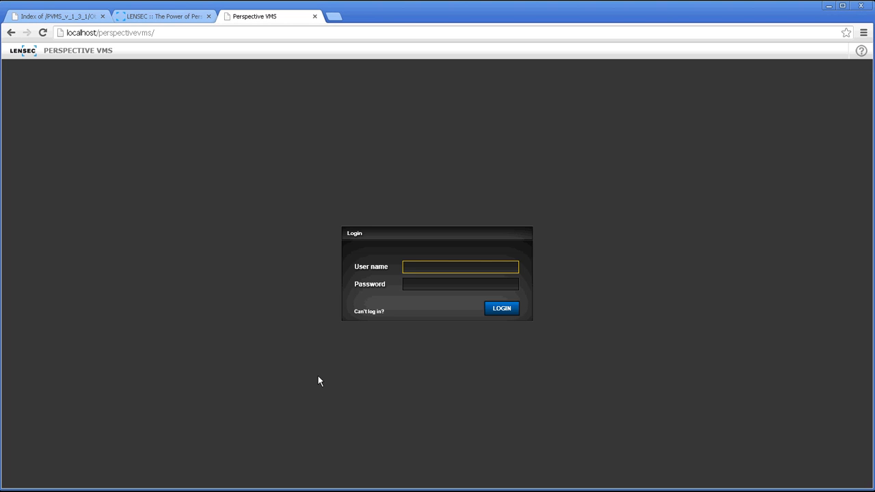
# Log in with the admin user name and its password, then enter Administration
pyautogui.write('admin')
pyautogui.press('Tab')
pyautogui.write('admin')
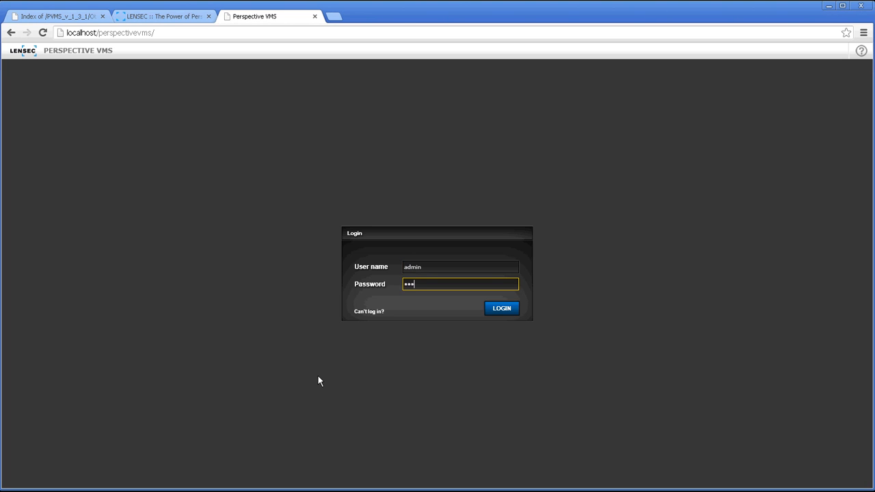
pyautogui.write('••••')
pyautogui.click(502, 311)
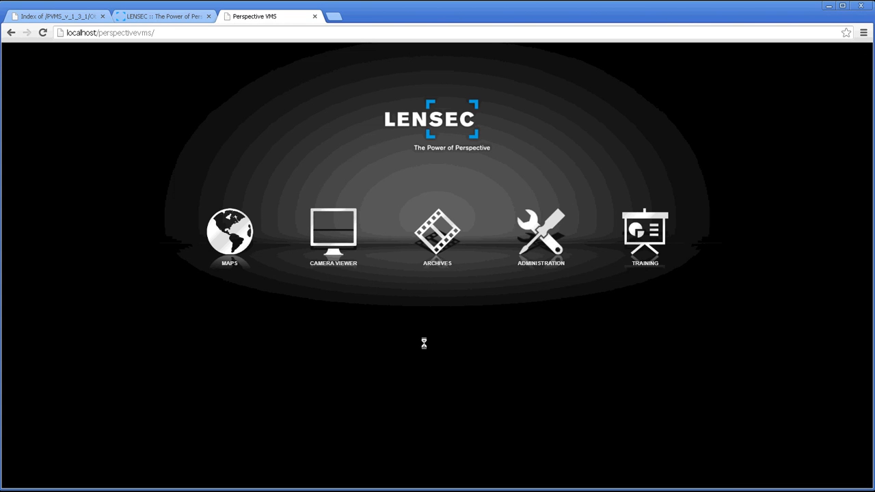
pyautogui.click(540, 255)
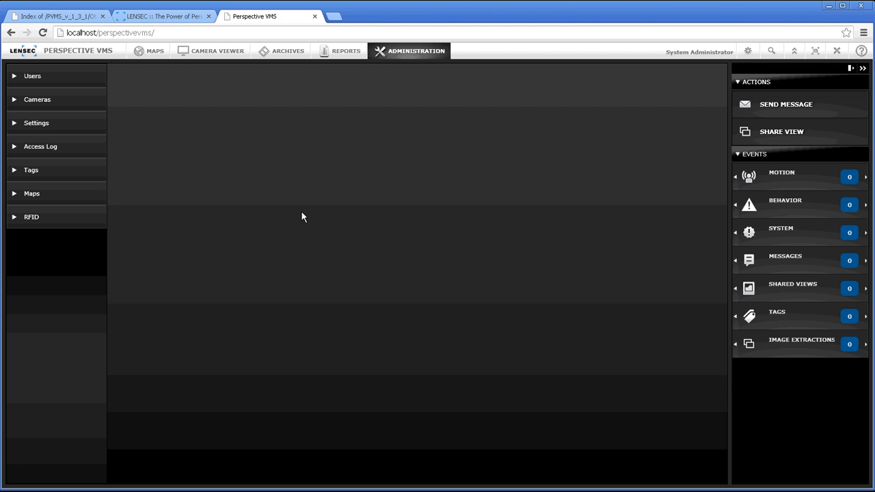
# Review the Administrators, Monitors, Operators, Service Administrators and To Be Assigned groups, then expand Cameras
pyautogui.click(32, 78)
pyautogui.click(39, 119)
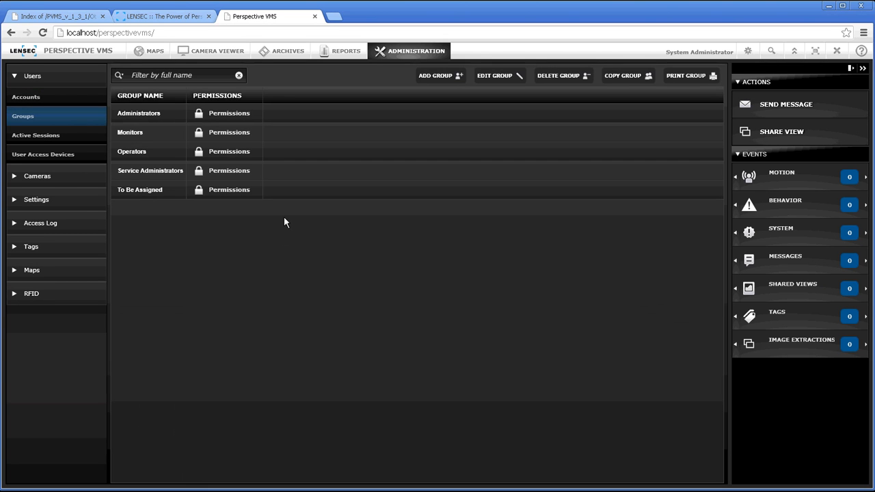
pyautogui.click(152, 115)
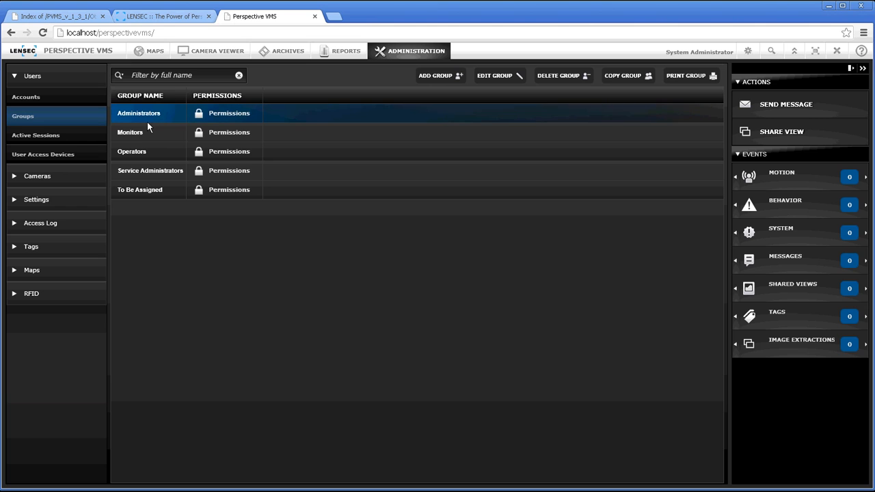
pyautogui.click(145, 131)
pyautogui.click(144, 153)
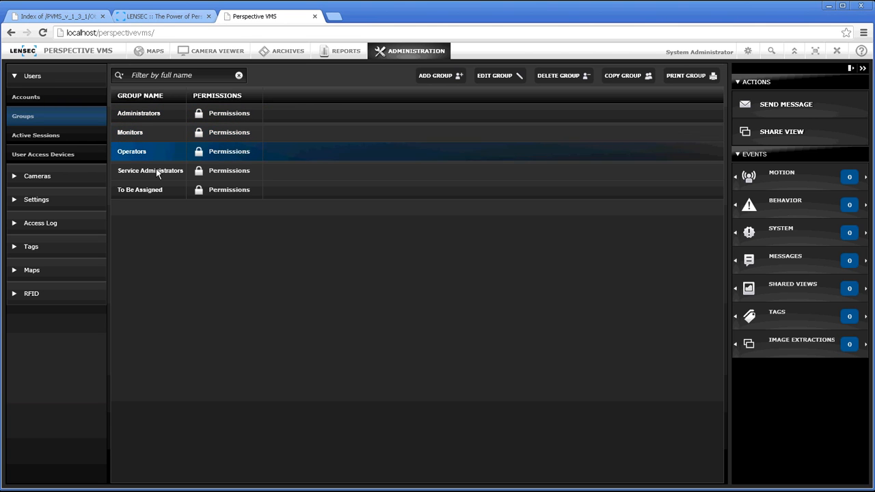
pyautogui.click(156, 172)
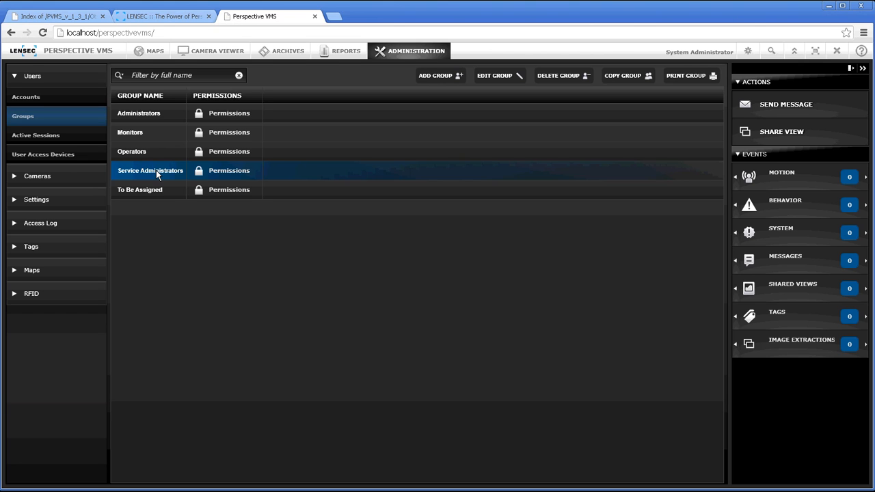
pyautogui.click(154, 191)
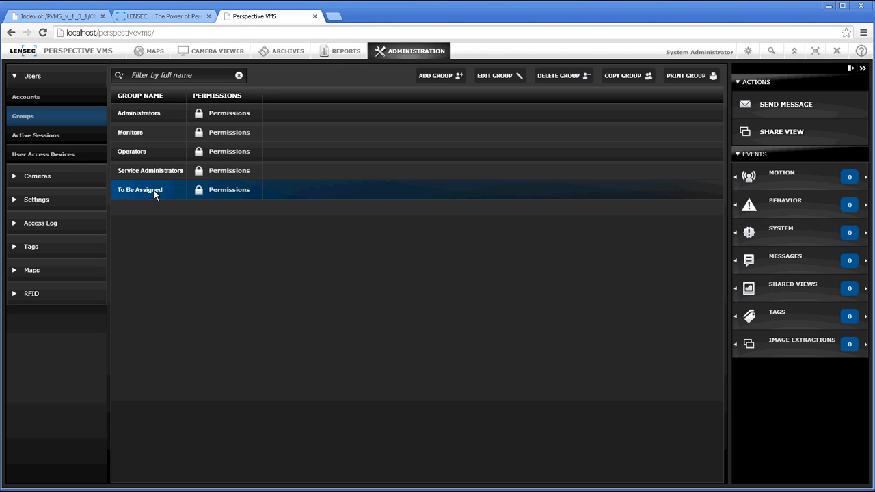
pyautogui.click(59, 175)
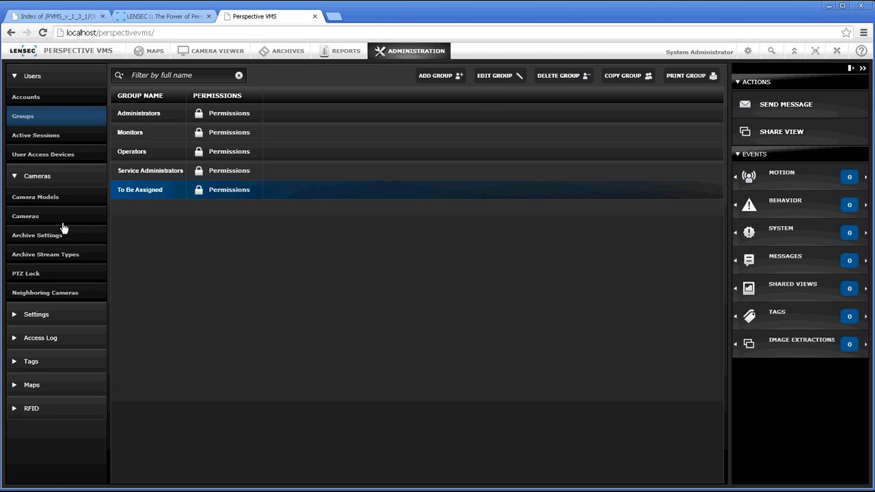
# Inspect the Demonstration Camera from the camera list without saving, then expand the Settings menu
pyautogui.click(61, 220)
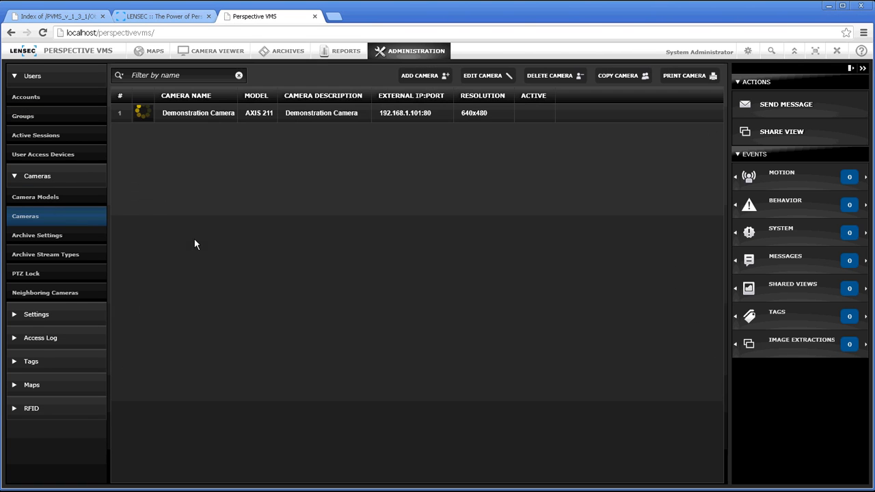
pyautogui.click(199, 119)
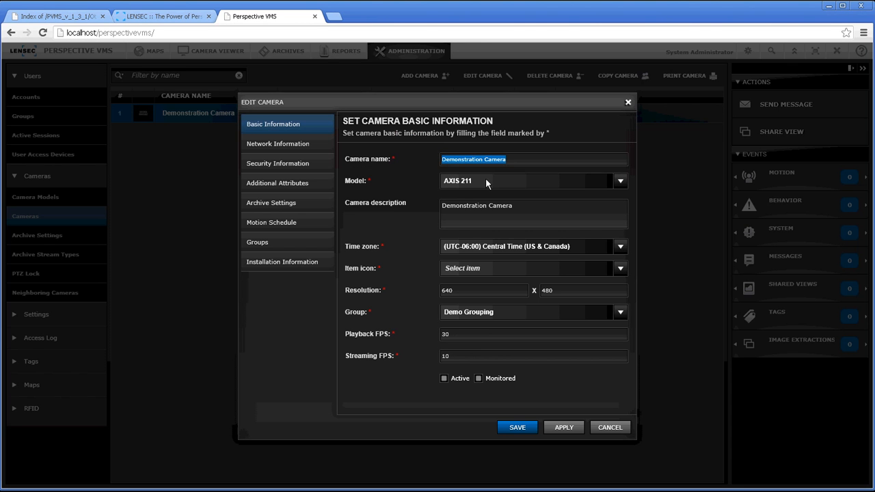
pyautogui.click(620, 429)
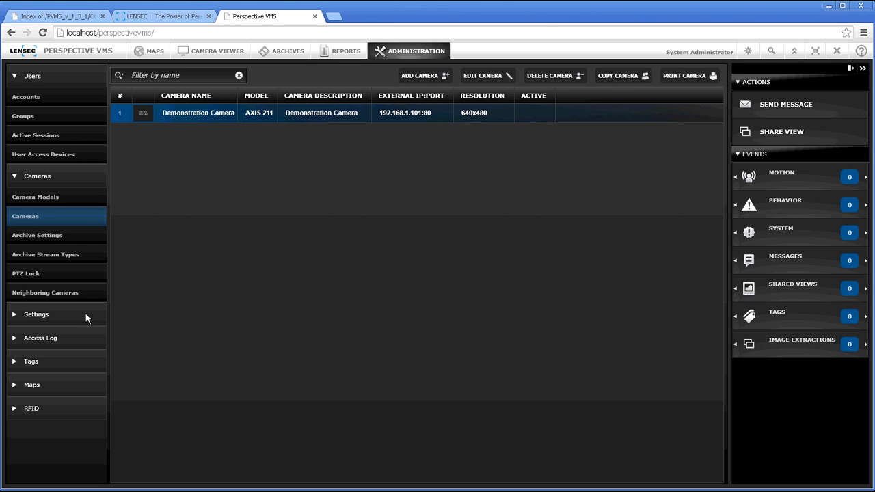
pyautogui.click(29, 314)
# Open Demo Server's edit settings, check the External IP field, and cancel without changes
pyautogui.click(41, 340)
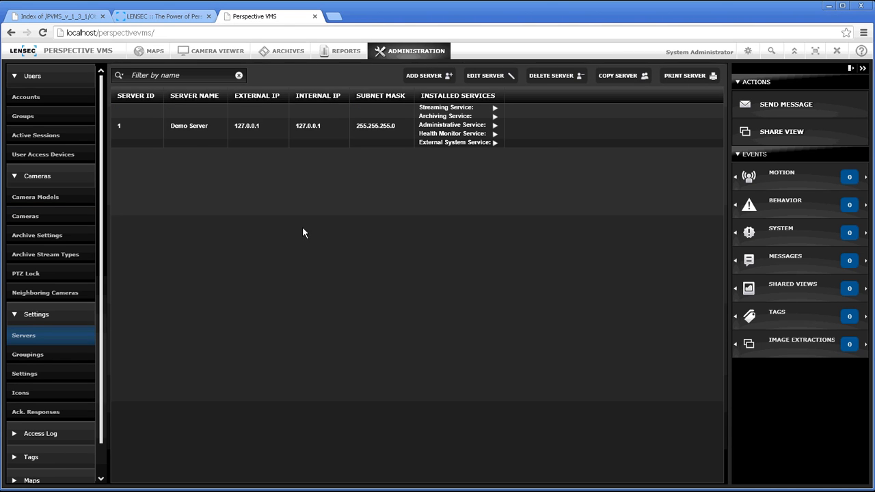
pyautogui.click(189, 140)
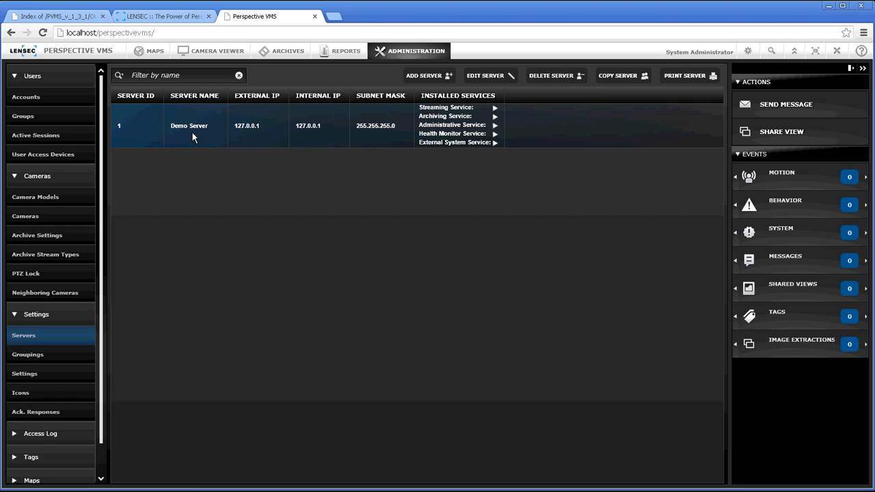
pyautogui.doubleClick(191, 131)
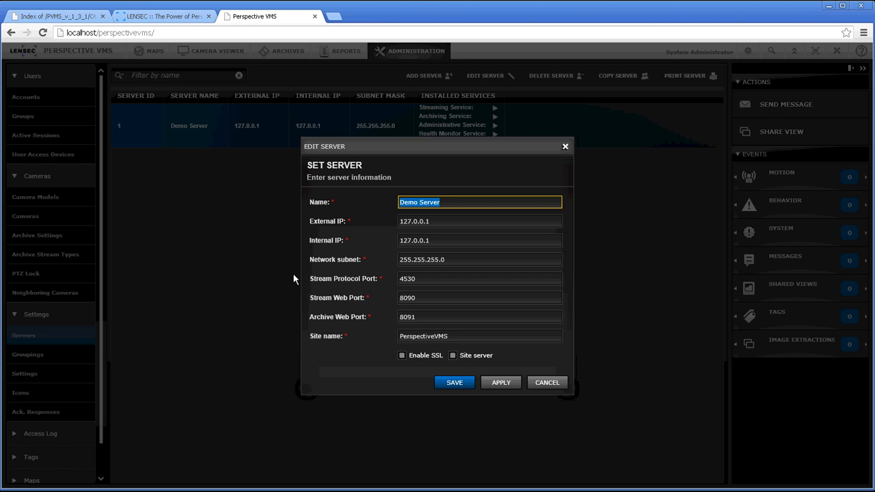
pyautogui.click(443, 221)
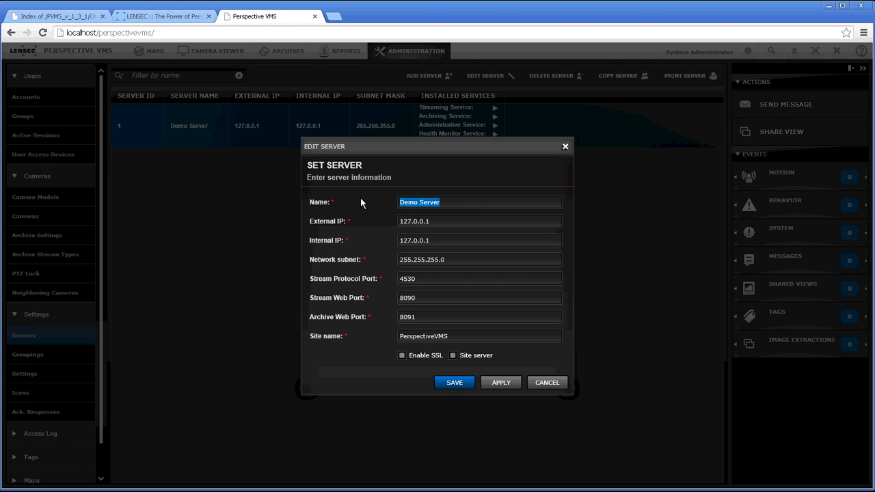
pyautogui.click(547, 387)
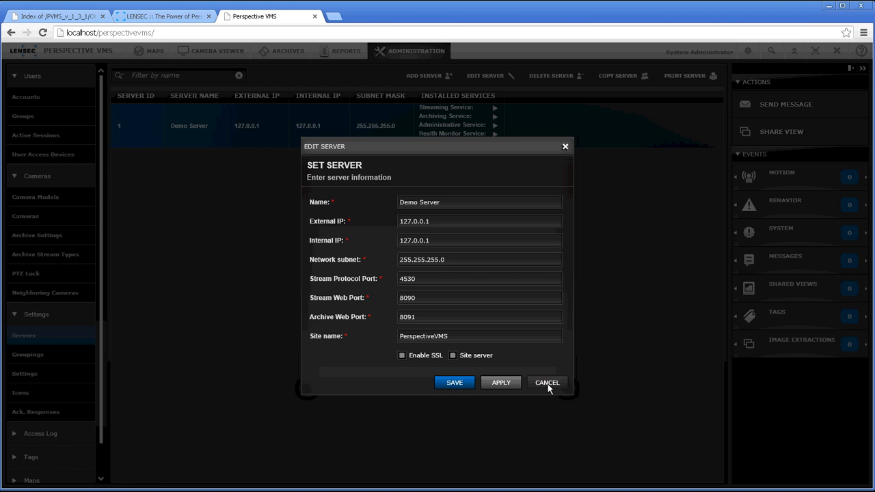